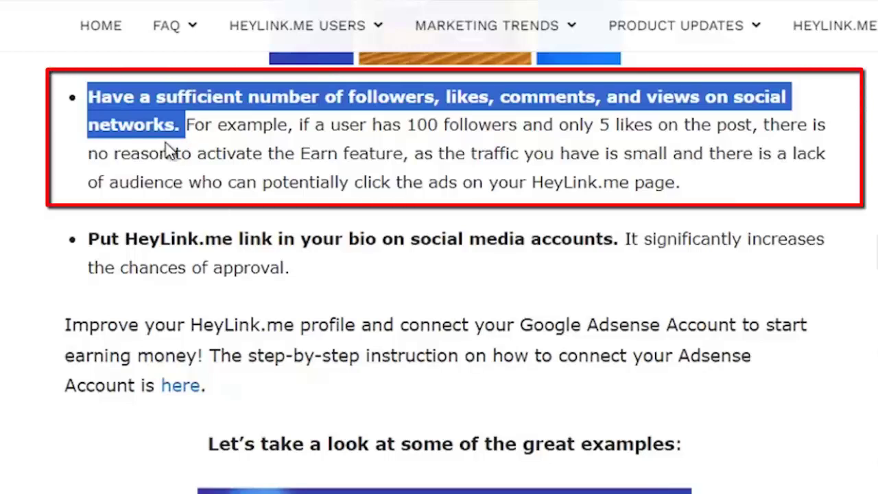
Step: Read the article's requirement on having enough followers, likes, comments and views, highlighting the 100 followers and 5 likes example
{"action": "left_click", "coordinate": [170, 141]}
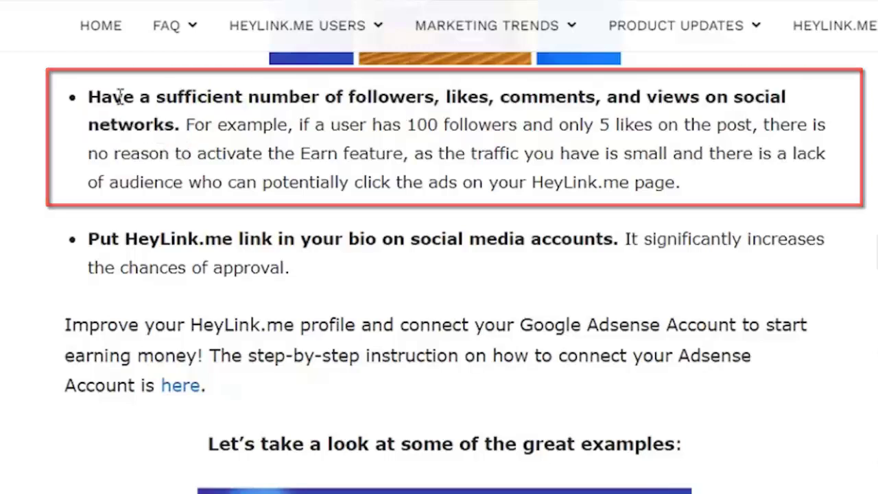
{"action": "left_click_drag", "start_coordinate": [312, 125], "coordinate": [496, 132]}
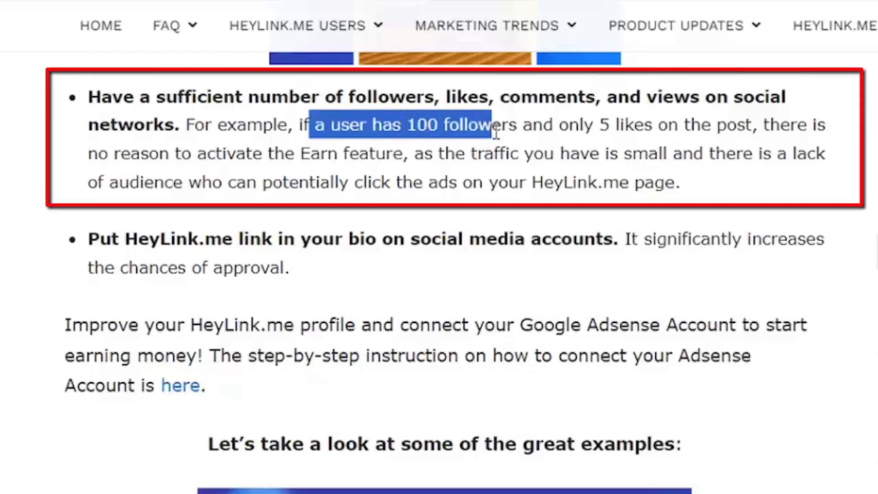
{"action": "left_click_drag", "start_coordinate": [584, 127], "coordinate": [712, 131]}
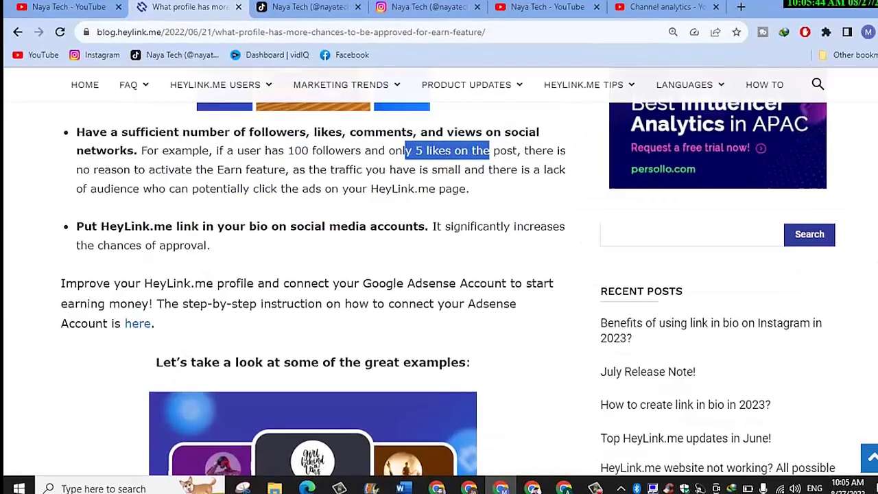
{"action": "left_click_drag", "start_coordinate": [873, 238], "coordinate": [873, 248]}
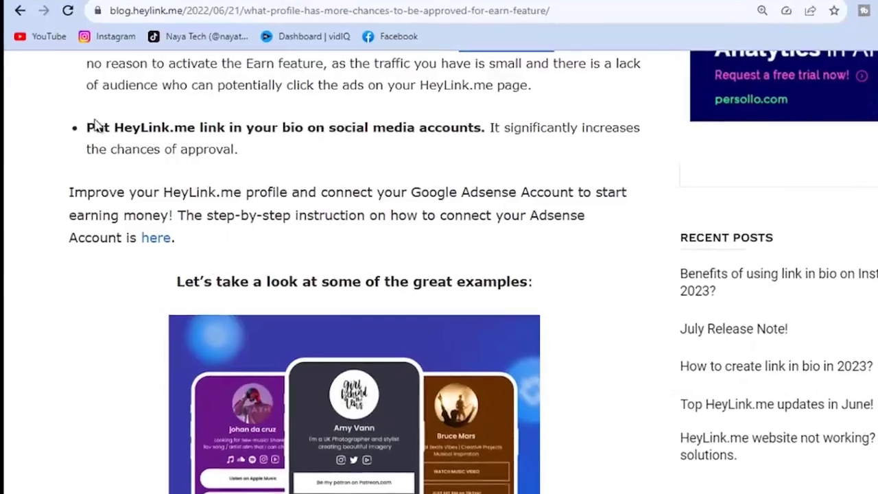
Step: Highlight the article's requirement to put the HeyLink.me link in the bio on social media accounts
{"action": "left_click_drag", "start_coordinate": [86, 133], "coordinate": [326, 126]}
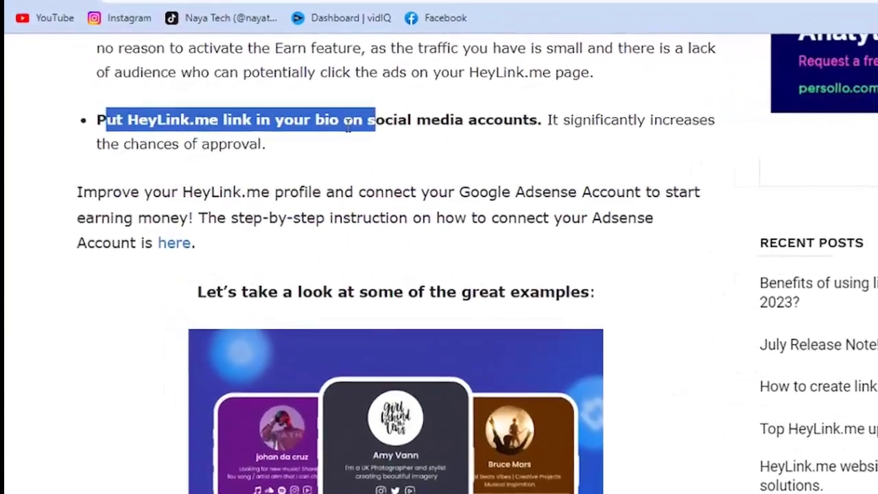
{"action": "left_click", "coordinate": [131, 133]}
{"action": "left_click_drag", "start_coordinate": [99, 118], "coordinate": [573, 114]}
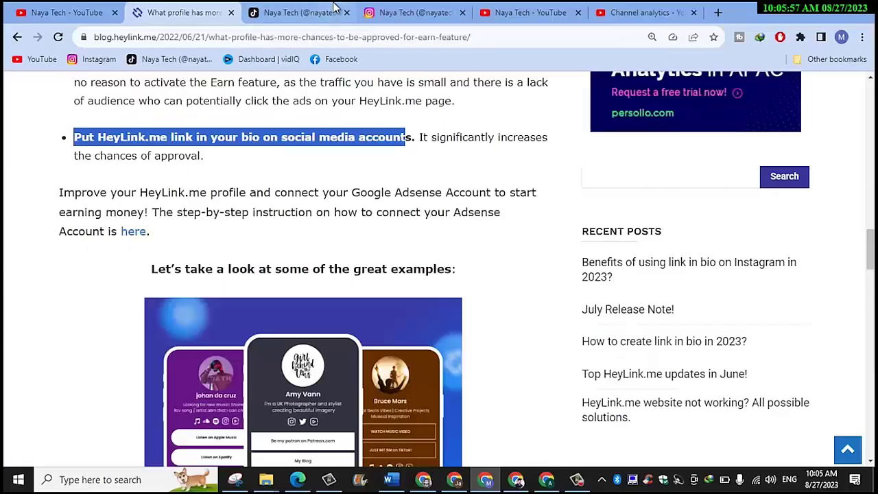
Step: Check the TikTok and Instagram profile bios for the HeyLink.me link, highlighting the bio text on each
{"action": "left_click", "coordinate": [333, 10]}
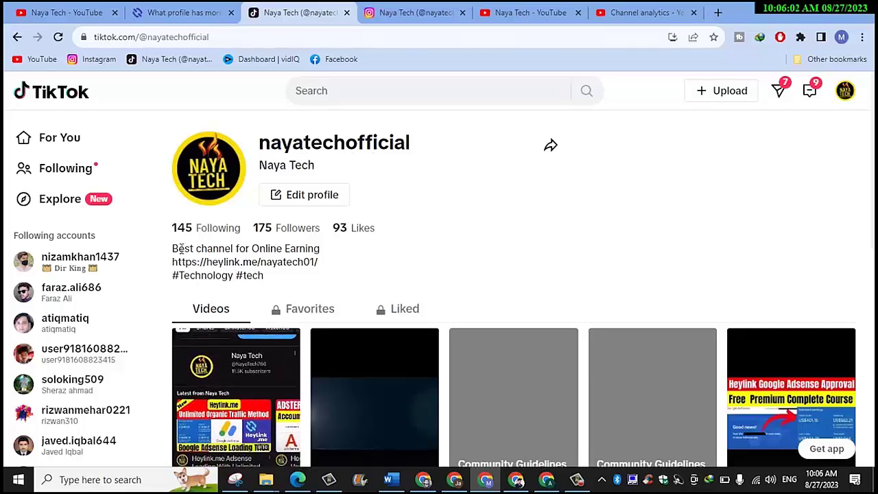
{"action": "left_click_drag", "start_coordinate": [172, 265], "coordinate": [325, 269]}
{"action": "left_click", "coordinate": [394, 8]}
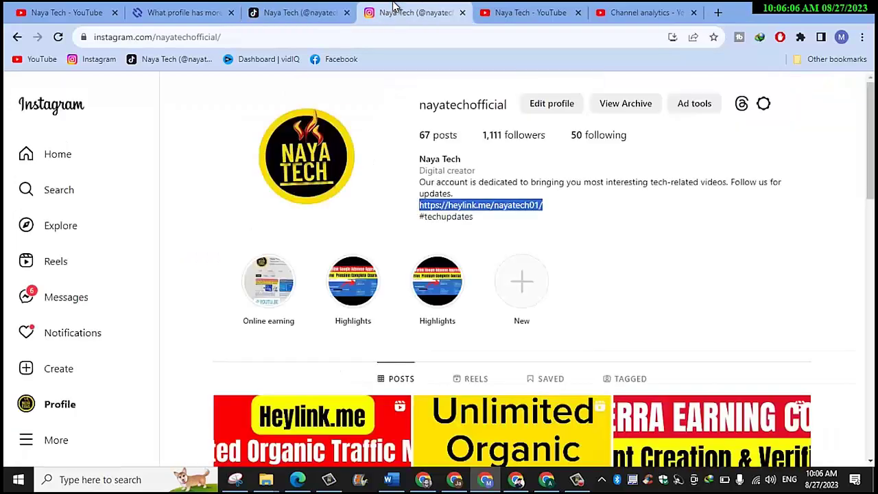
{"action": "left_click", "coordinate": [333, 215]}
{"action": "left_click_drag", "start_coordinate": [403, 217], "coordinate": [498, 221]}
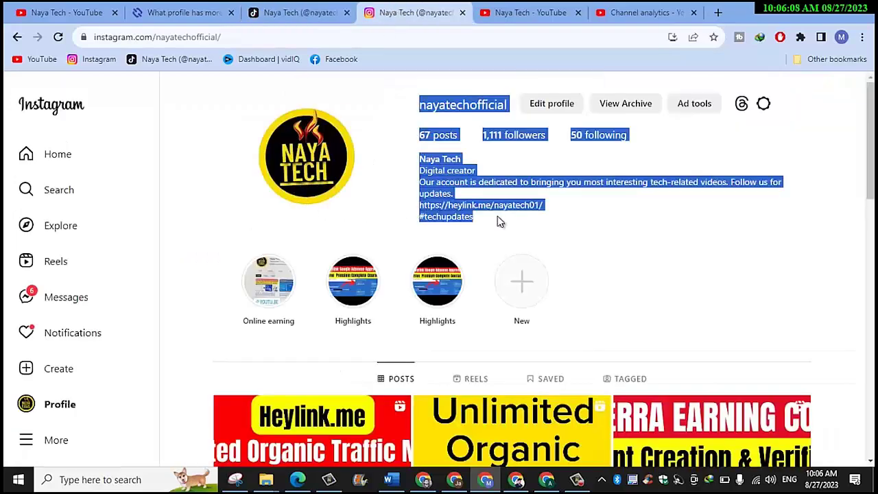
Step: Open the YouTube channel's About page and highlight the HeyLink.me link in the description
{"action": "left_click", "coordinate": [532, 13]}
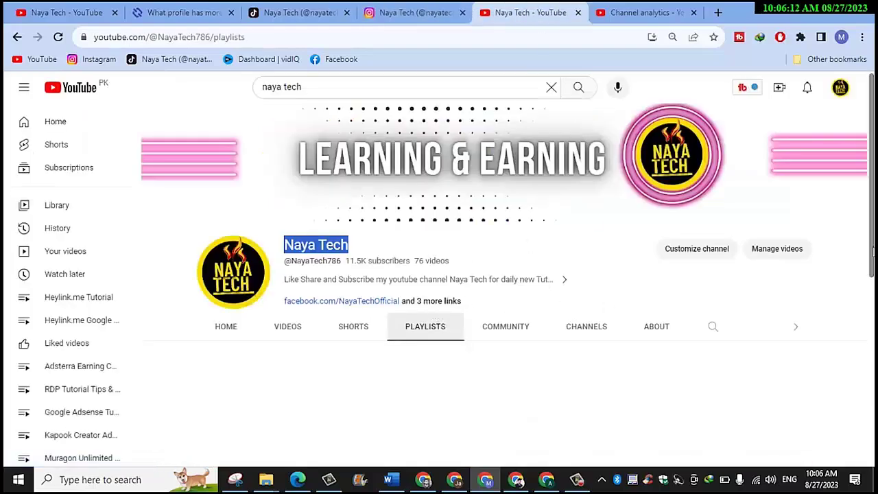
{"action": "scroll", "coordinate": [607, 302], "scroll_direction": "down", "scroll_amount": 3}
{"action": "scroll", "coordinate": [555, 271], "scroll_direction": "up", "scroll_amount": 3}
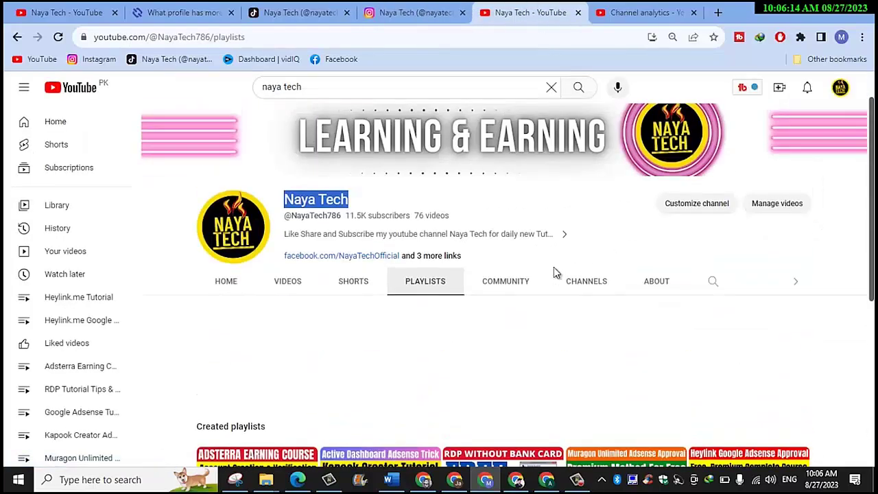
{"action": "left_click", "coordinate": [656, 281]}
{"action": "scroll", "coordinate": [741, 263], "scroll_direction": "down", "scroll_amount": 3}
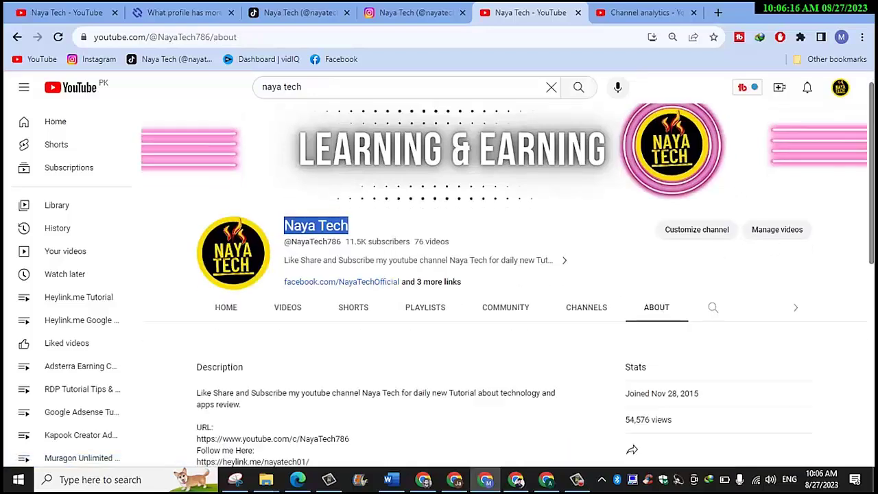
{"action": "scroll", "coordinate": [505, 288], "scroll_direction": "down", "scroll_amount": 1}
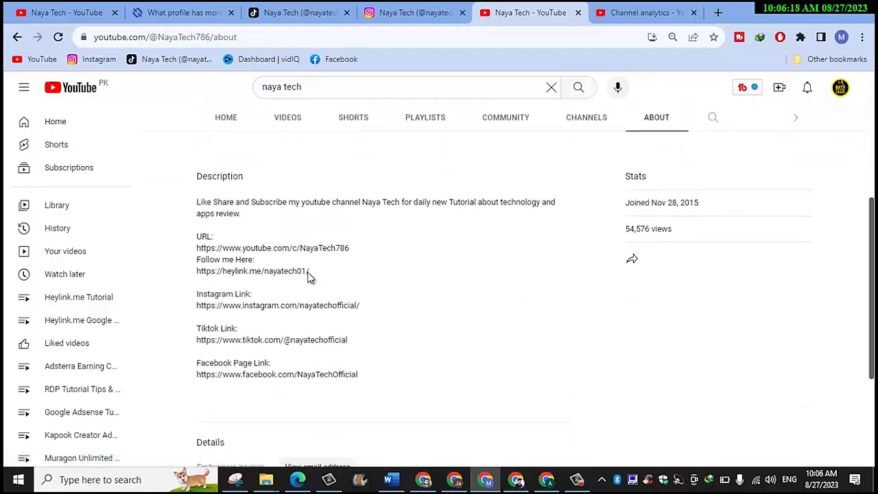
{"action": "left_click_drag", "start_coordinate": [318, 275], "coordinate": [208, 273]}
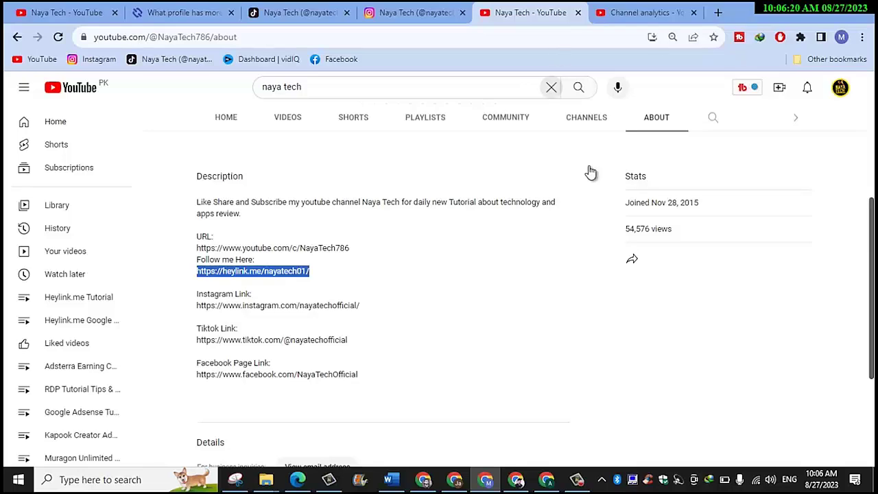
{"action": "scroll", "coordinate": [840, 242], "scroll_direction": "up", "scroll_amount": 4}
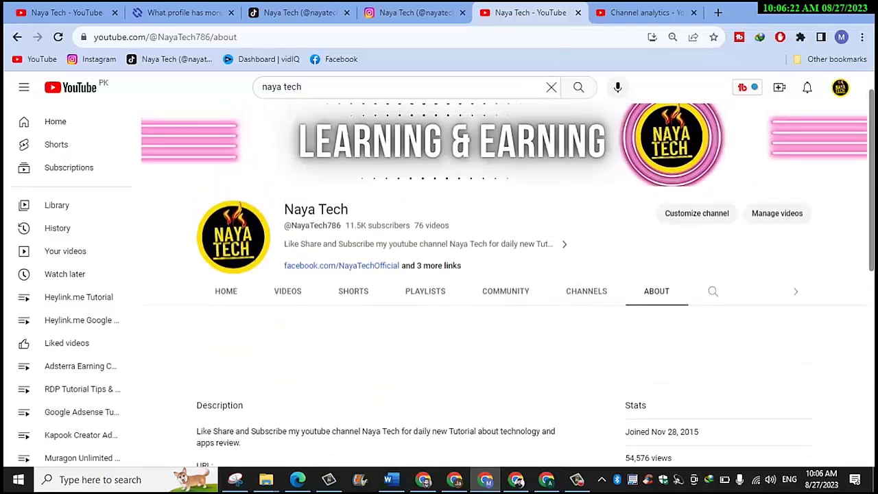
{"action": "scroll", "coordinate": [508, 274], "scroll_direction": "up", "scroll_amount": 1}
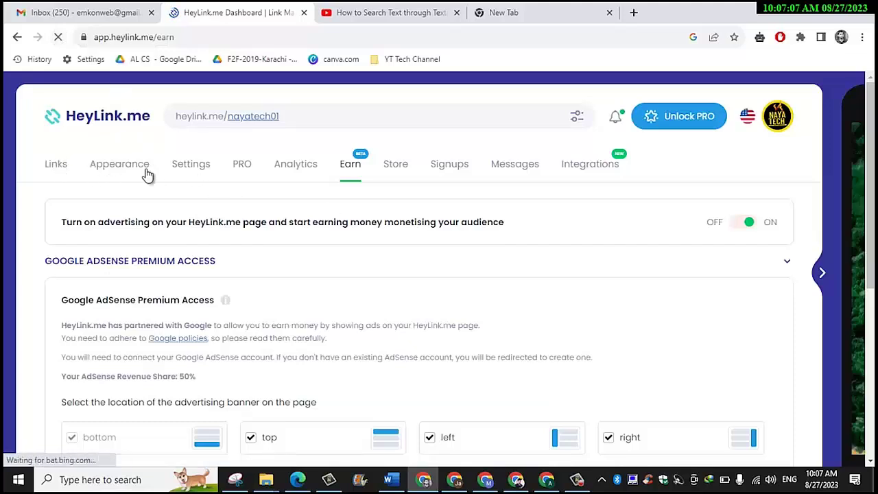
Step: Review the HeyLink.me page's analytics and performance charts for the last 6 months, and check the Earn page's advertising switch
{"action": "left_click", "coordinate": [293, 175]}
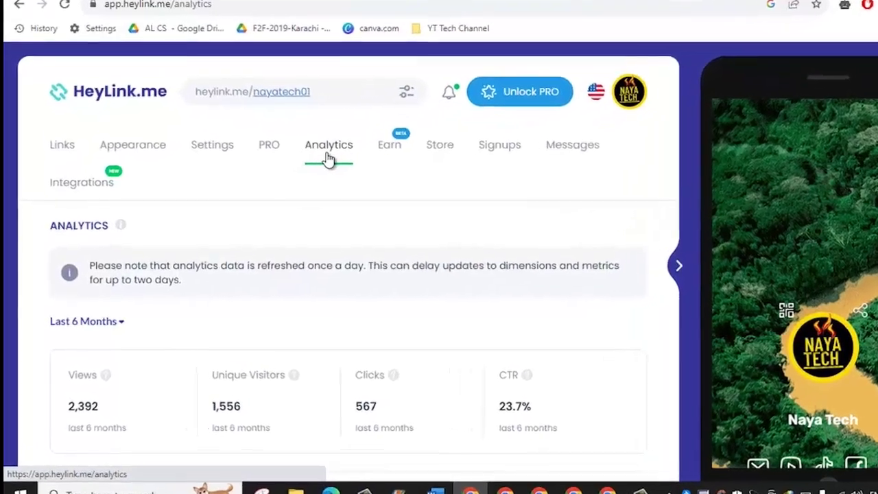
{"action": "scroll", "coordinate": [628, 167], "scroll_direction": "down", "scroll_amount": 5}
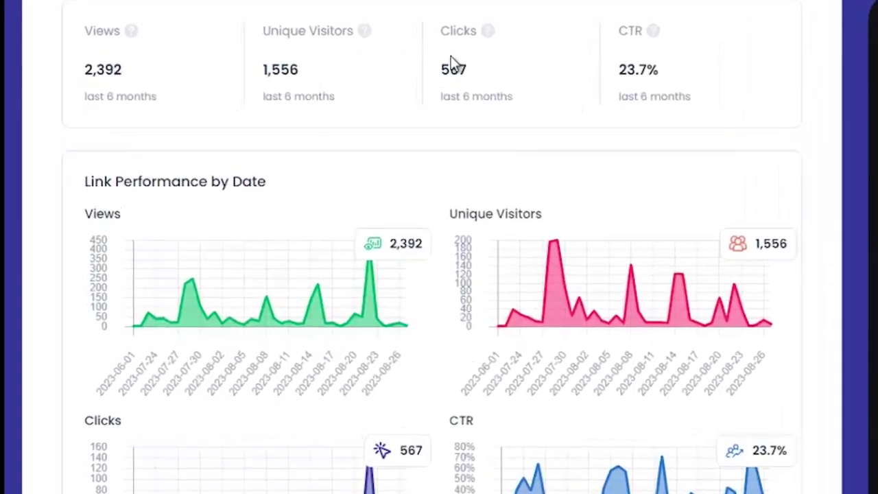
{"action": "scroll", "coordinate": [627, 70], "scroll_direction": "up", "scroll_amount": 4}
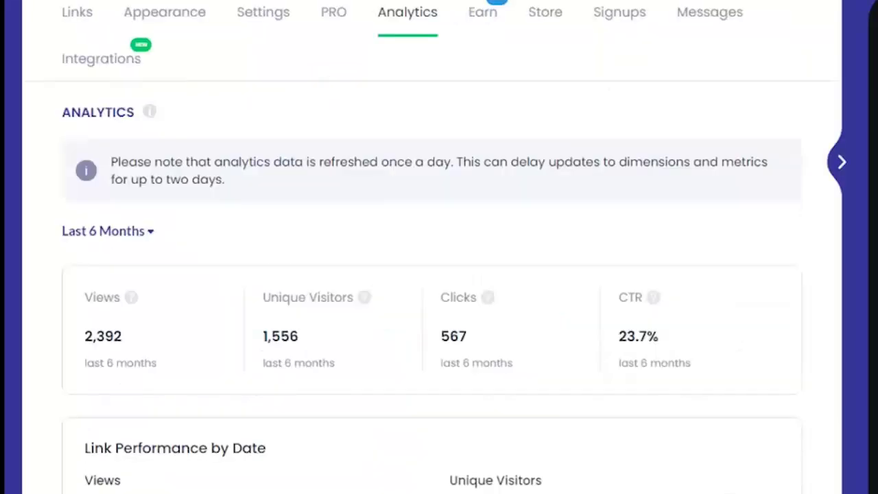
{"action": "scroll", "coordinate": [431, 247], "scroll_direction": "up", "scroll_amount": 2}
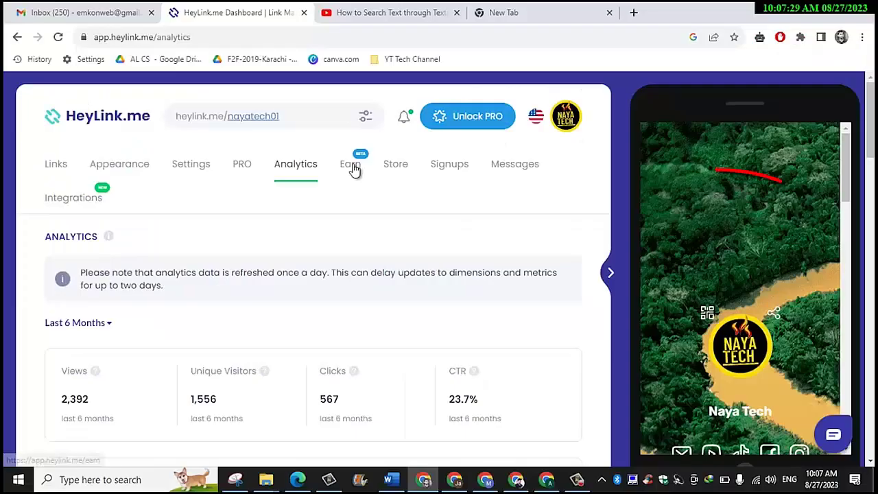
{"action": "left_click", "coordinate": [484, 102]}
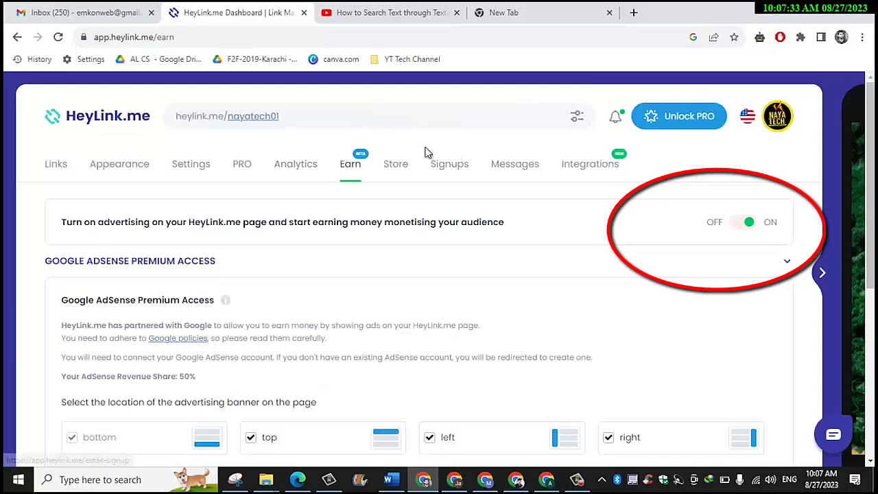
Step: Return to the HeyLink.me analytics and highlight the views, unique visitors, clicks and CTR figures for the last 6 months
{"action": "left_click", "coordinate": [291, 165]}
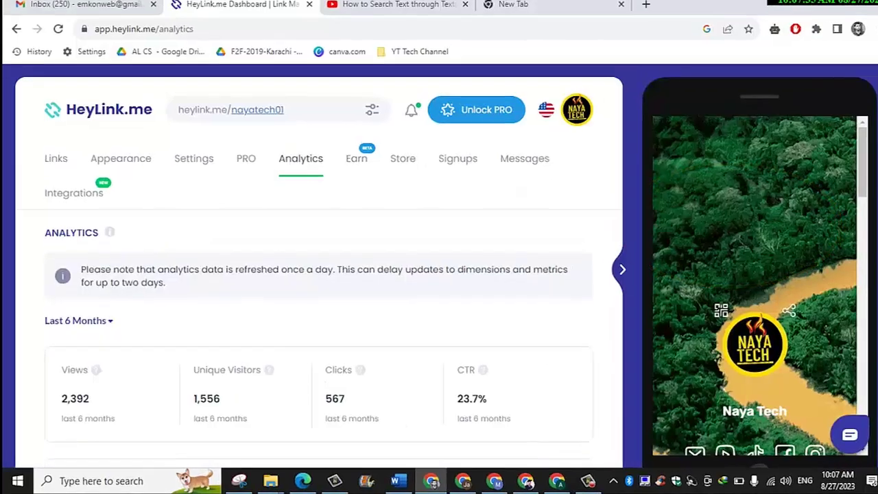
{"action": "scroll", "coordinate": [549, 206], "scroll_direction": "down", "scroll_amount": 3}
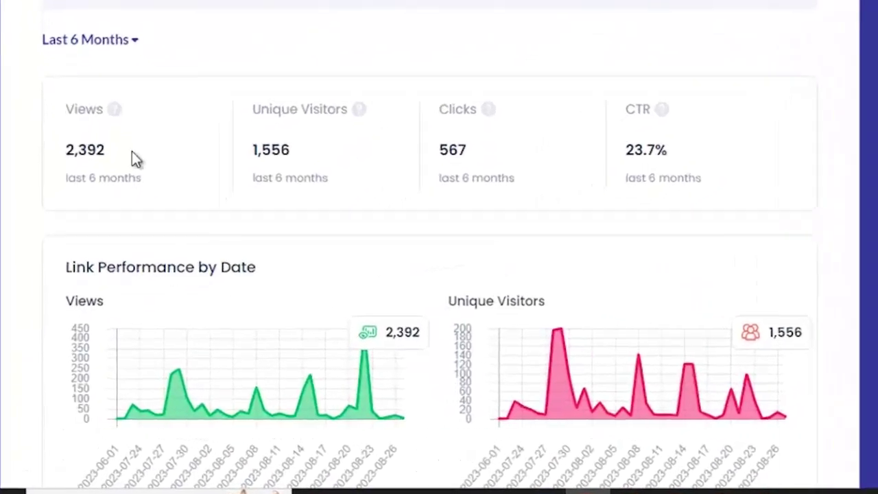
{"action": "left_click_drag", "start_coordinate": [65, 166], "coordinate": [101, 166]}
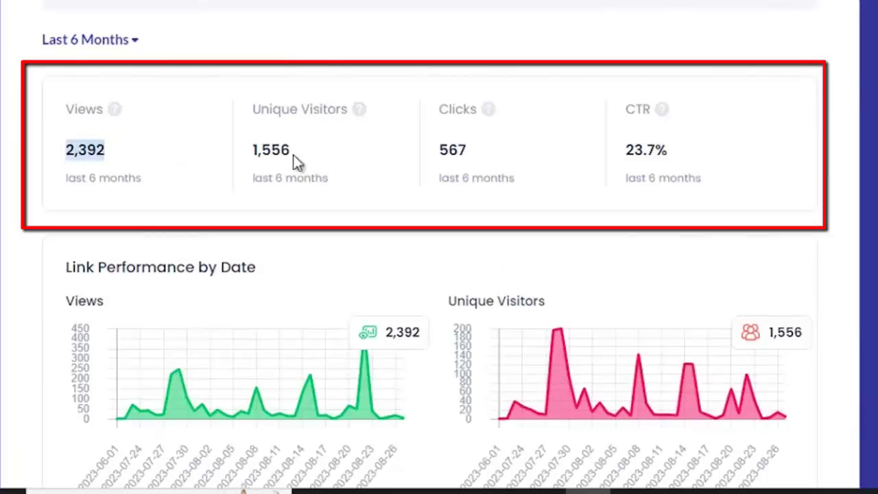
{"action": "left_click_drag", "start_coordinate": [251, 150], "coordinate": [304, 150]}
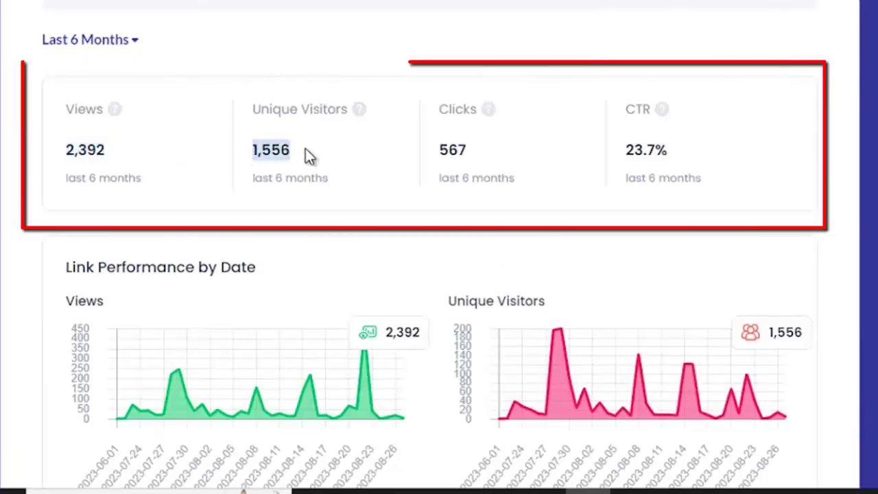
{"action": "left_click_drag", "start_coordinate": [439, 150], "coordinate": [471, 152]}
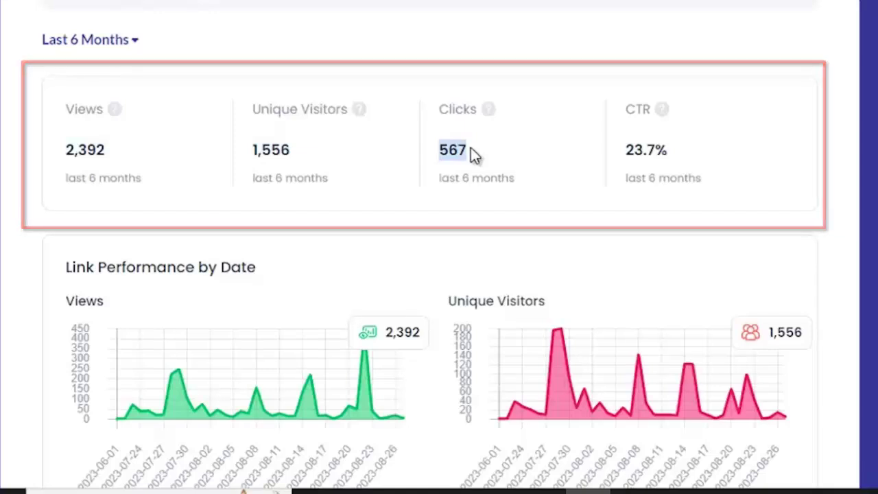
{"action": "left_click_drag", "start_coordinate": [626, 149], "coordinate": [698, 157]}
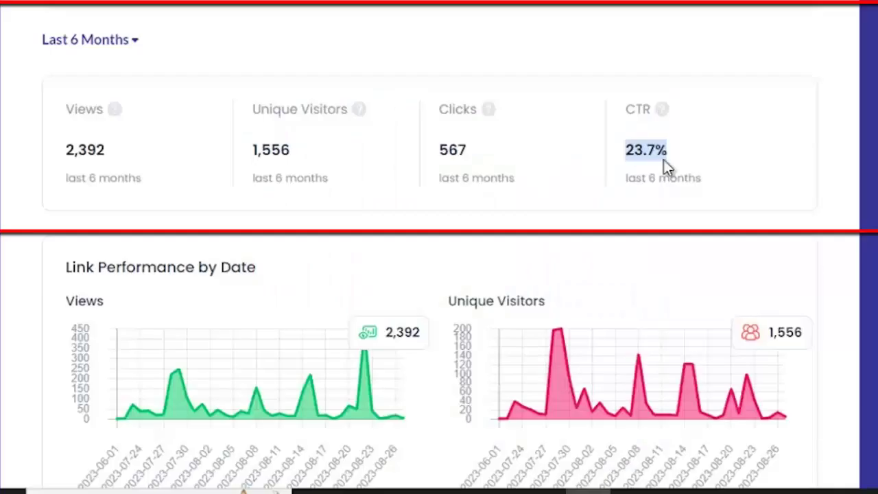
{"action": "left_click_drag", "start_coordinate": [62, 150], "coordinate": [111, 150]}
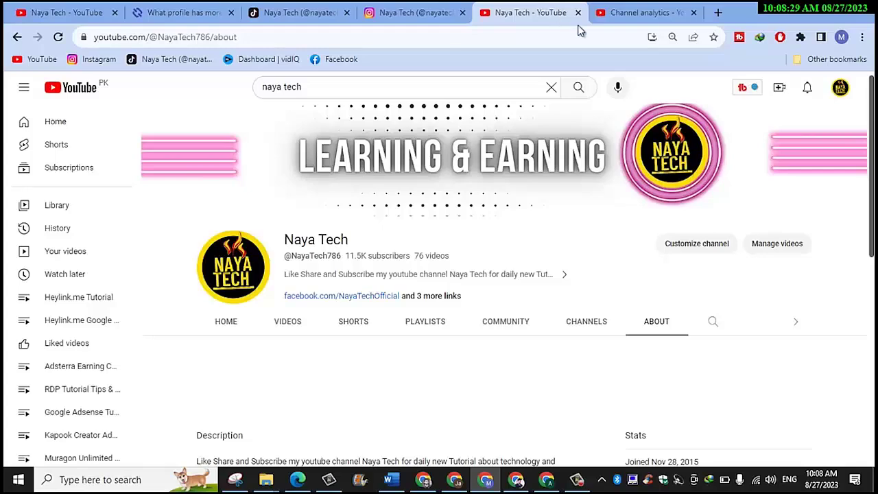
Step: Find the WhatsApp group link in the Links section of the YouTube channel's About page and highlight it
{"action": "scroll", "coordinate": [625, 374], "scroll_direction": "down", "scroll_amount": 10}
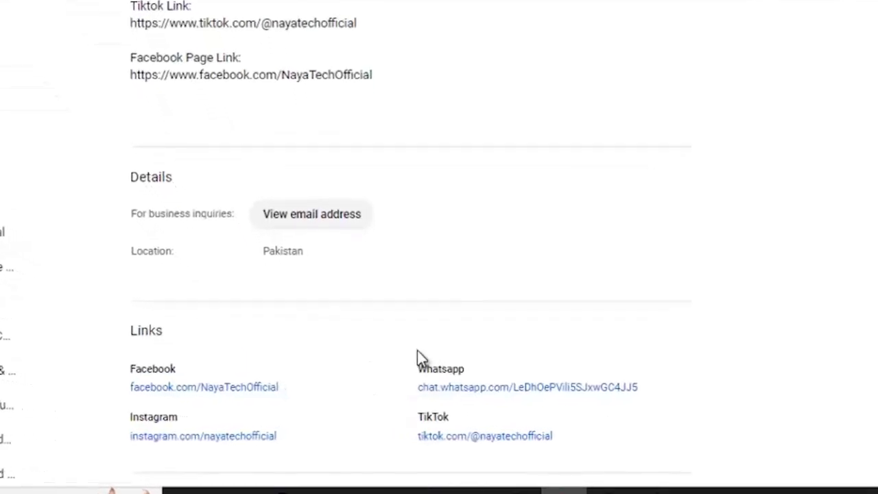
{"action": "left_click_drag", "start_coordinate": [413, 371], "coordinate": [630, 393]}
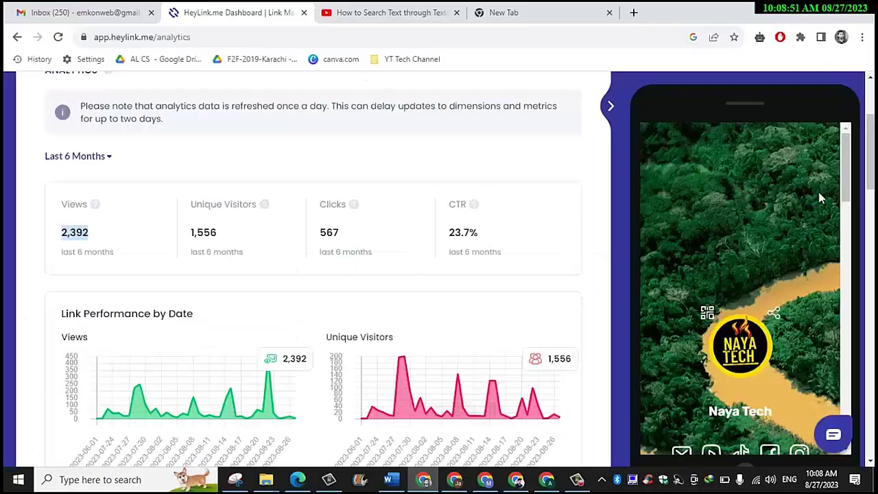
Step: Open the HeyLink.me Earn page and examine the Google AdSense Premium Access settings, including banner locations, site link and publisher ID
{"action": "left_click_drag", "start_coordinate": [872, 165], "coordinate": [874, 134]}
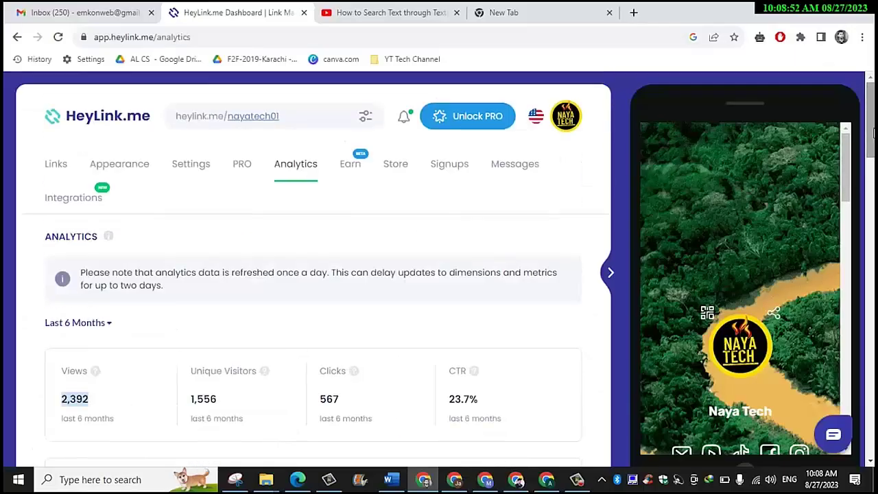
{"action": "left_click", "coordinate": [346, 173]}
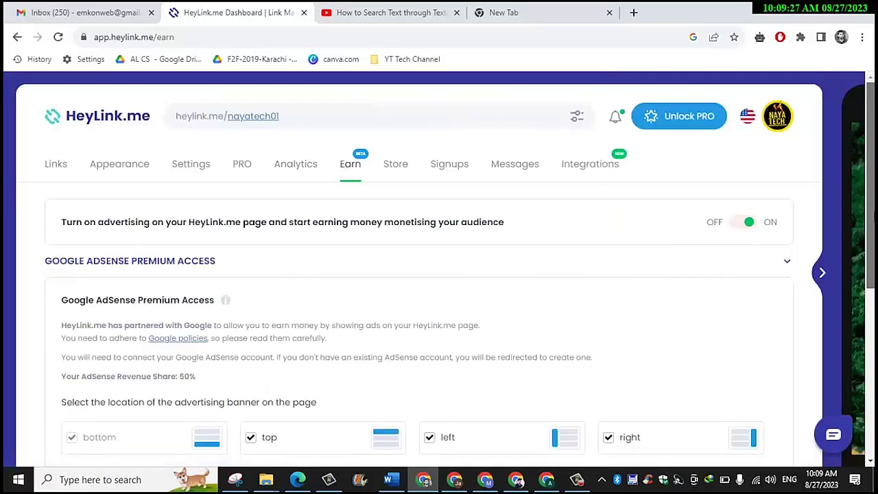
{"action": "scroll", "coordinate": [439, 275], "scroll_direction": "down", "scroll_amount": 1}
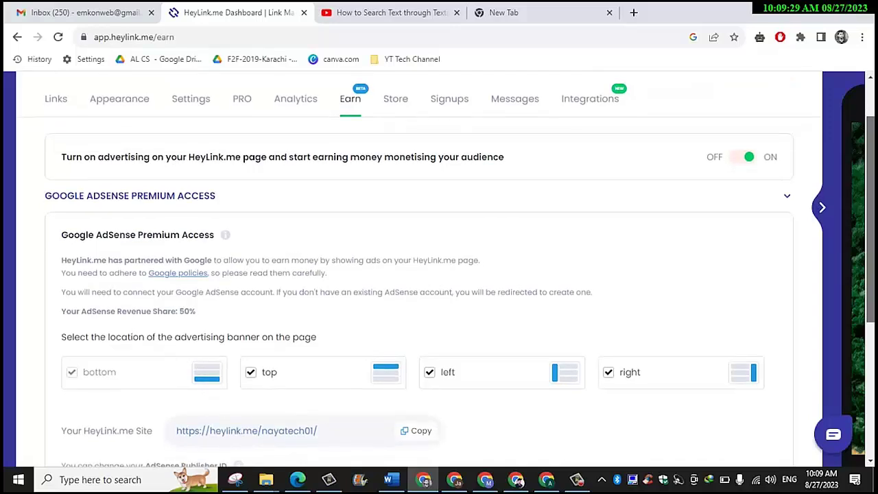
{"action": "scroll", "coordinate": [440, 275], "scroll_direction": "down", "scroll_amount": 1}
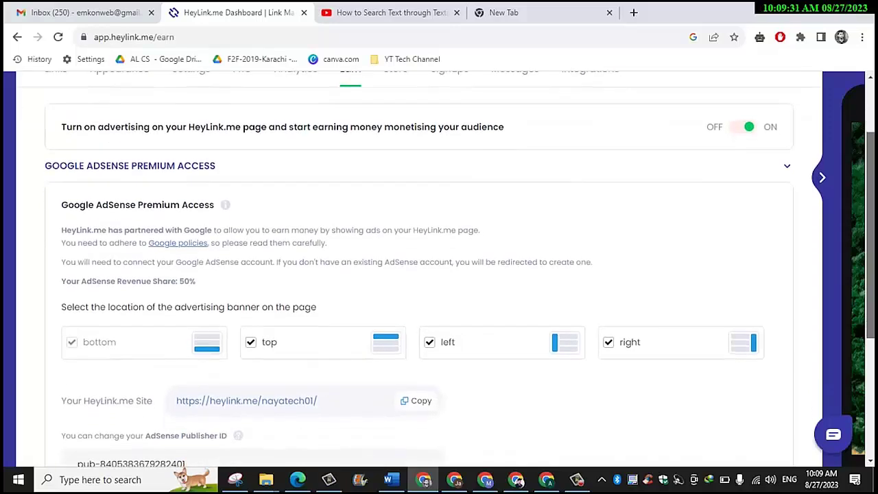
{"action": "scroll", "coordinate": [608, 256], "scroll_direction": "down", "scroll_amount": 1}
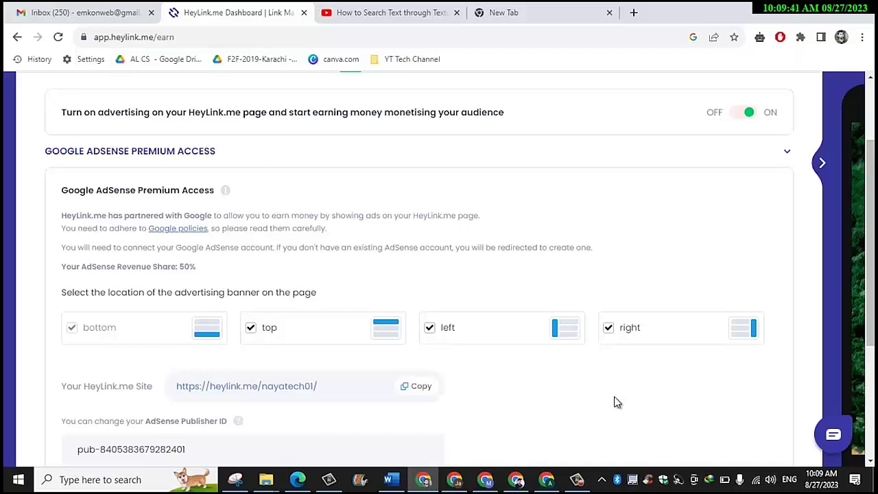
Step: Copy the HeyLink.me site link from the AdSense settings and open heylink.me/nayatech01 in a new Incognito window
{"action": "left_click", "coordinate": [421, 389]}
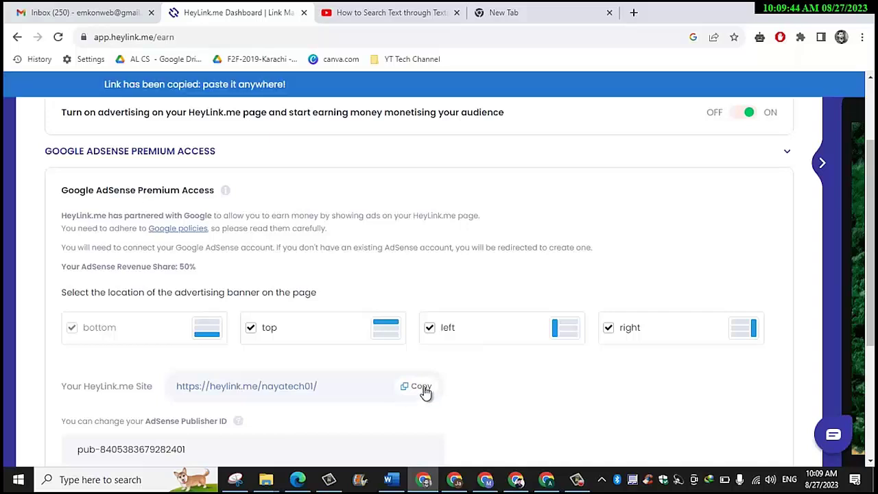
{"action": "left_click", "coordinate": [863, 37]}
{"action": "left_click", "coordinate": [741, 86]}
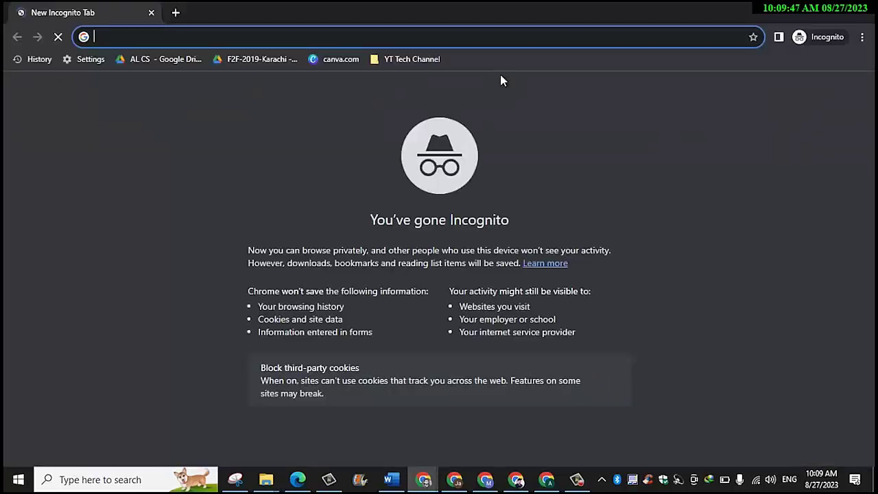
{"action": "key", "text": "ctrl+v"}
{"action": "key", "text": "Return"}
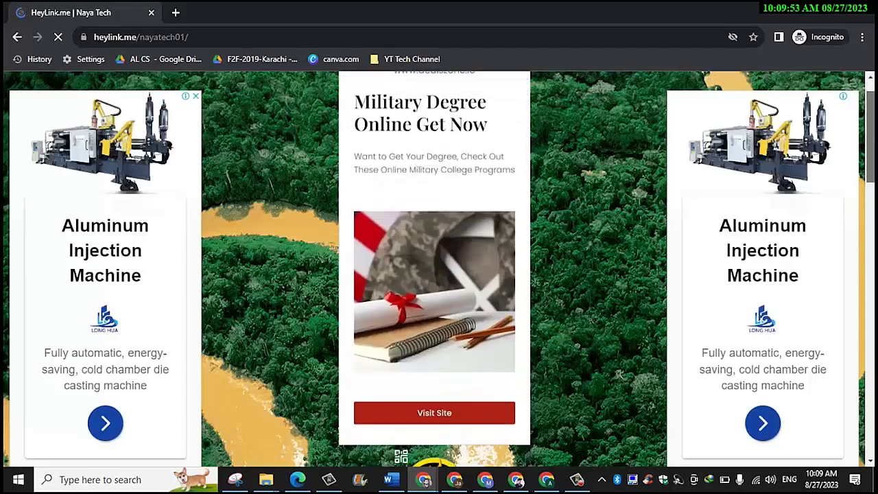
Step: Examine the advertising banners around the links on the public Naya Tech page, down to its end and back up
{"action": "scroll", "coordinate": [435, 275], "scroll_direction": "down", "scroll_amount": 12}
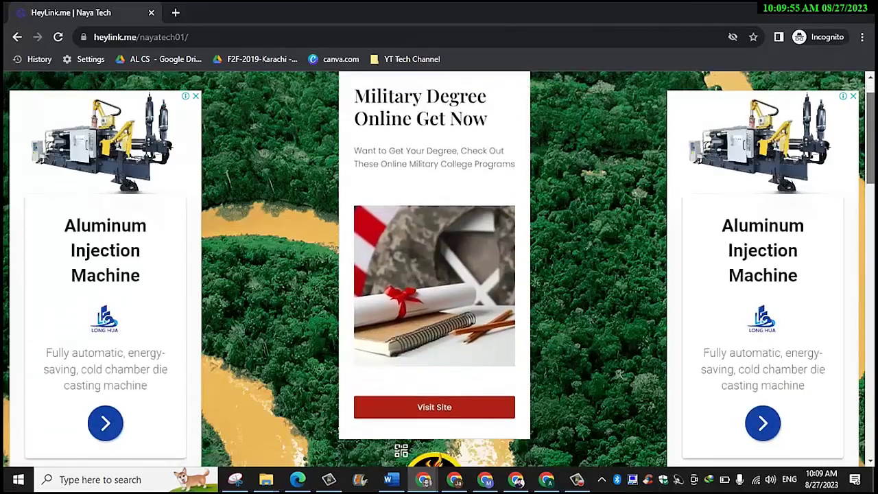
{"action": "scroll", "coordinate": [434, 274], "scroll_direction": "down", "scroll_amount": 5}
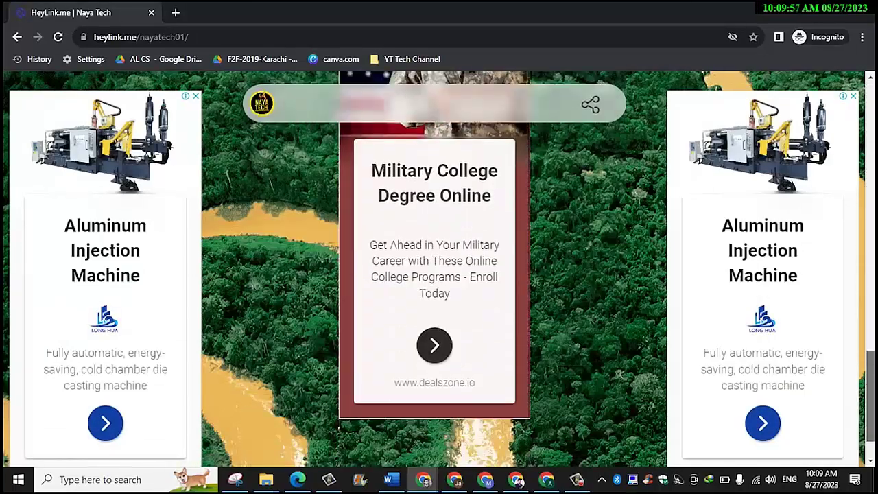
{"action": "scroll", "coordinate": [435, 275], "scroll_direction": "up", "scroll_amount": 7}
{"action": "scroll", "coordinate": [434, 275], "scroll_direction": "up", "scroll_amount": 8}
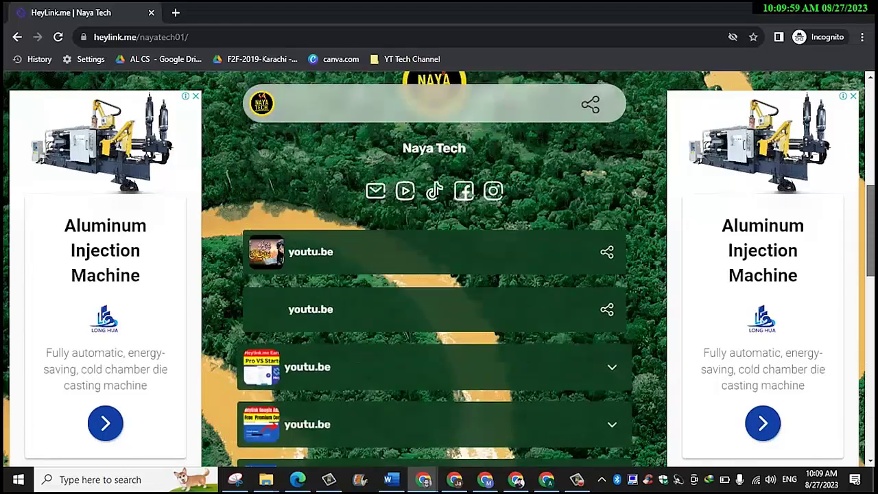